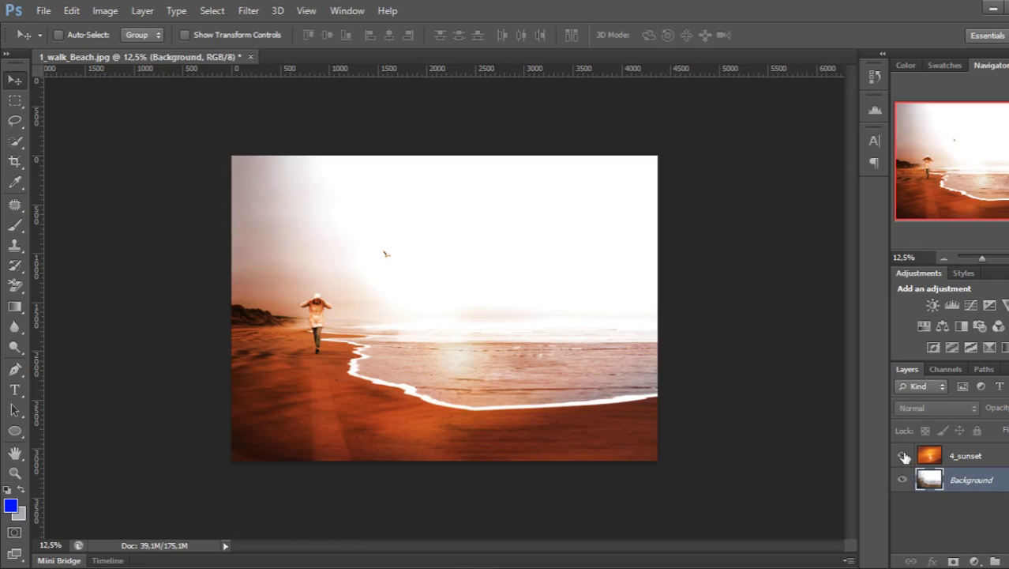
Step: Compare the beach with and without the 4_sunset layer, then delete that layer
{"action": "left_click", "coordinate": [903, 456]}
{"action": "left_click", "coordinate": [903, 456]}
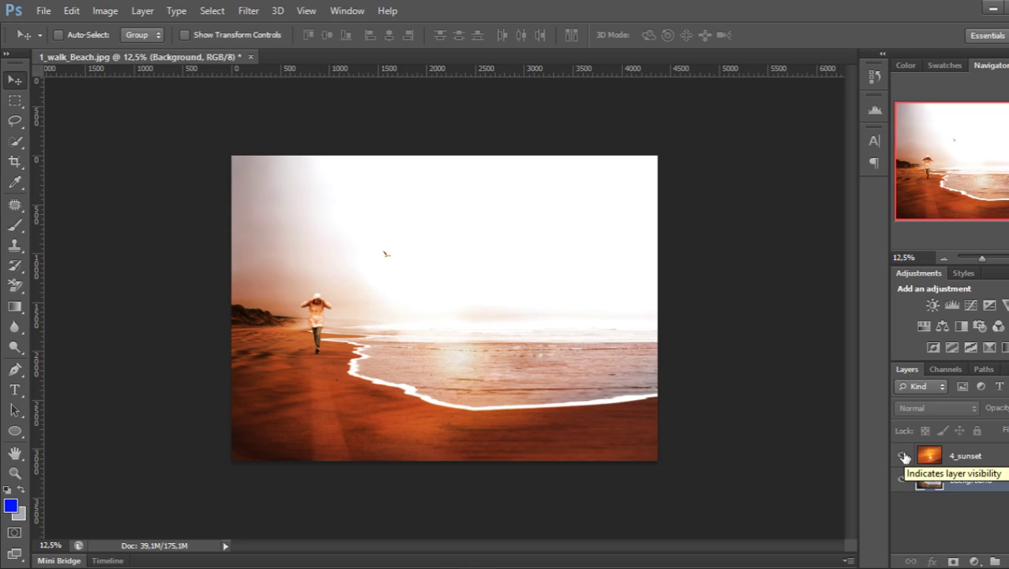
{"action": "left_click", "coordinate": [975, 465]}
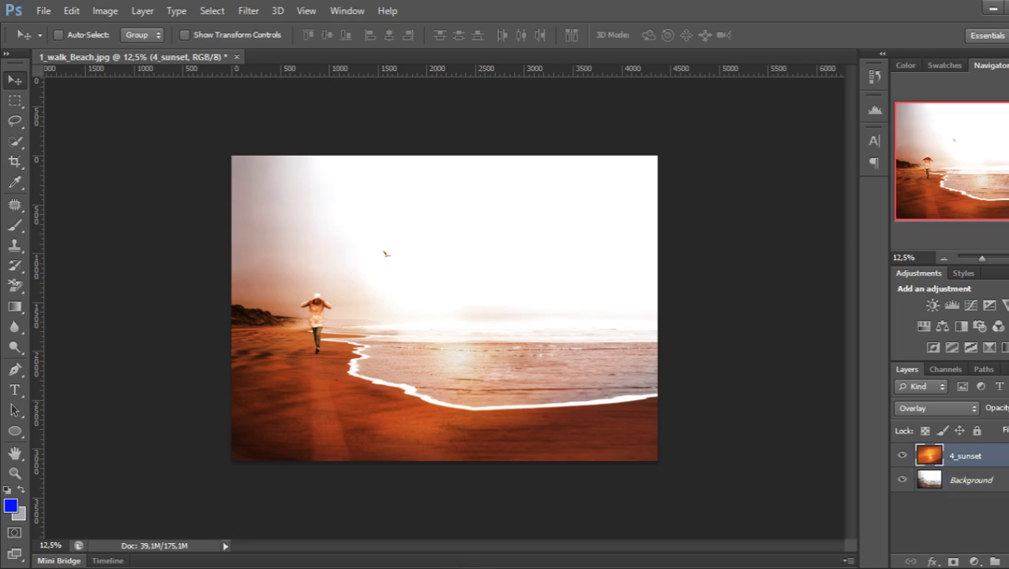
{"action": "left_click", "coordinate": [1007, 408]}
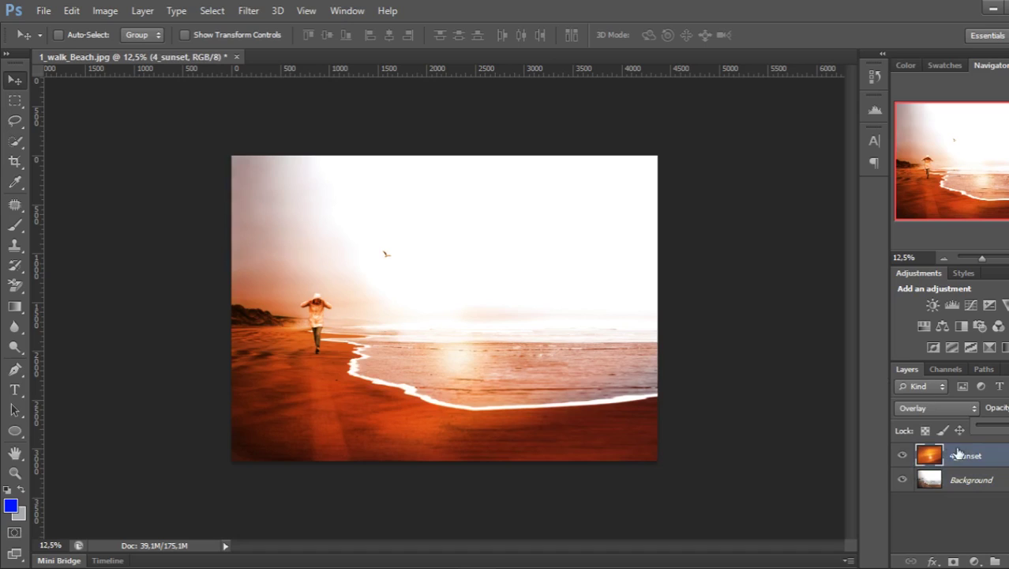
{"action": "left_click", "coordinate": [954, 460]}
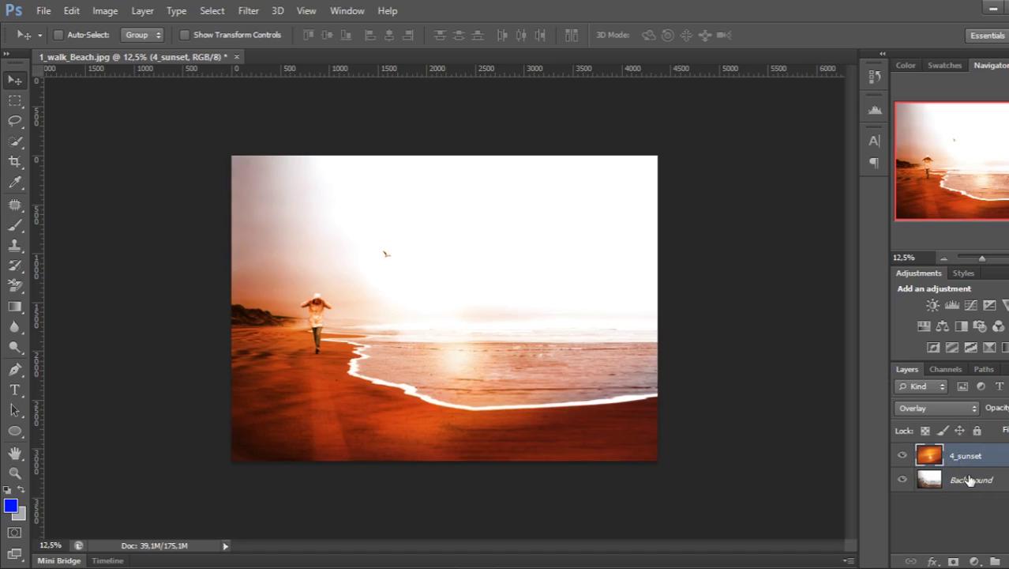
{"action": "key", "text": "Delete"}
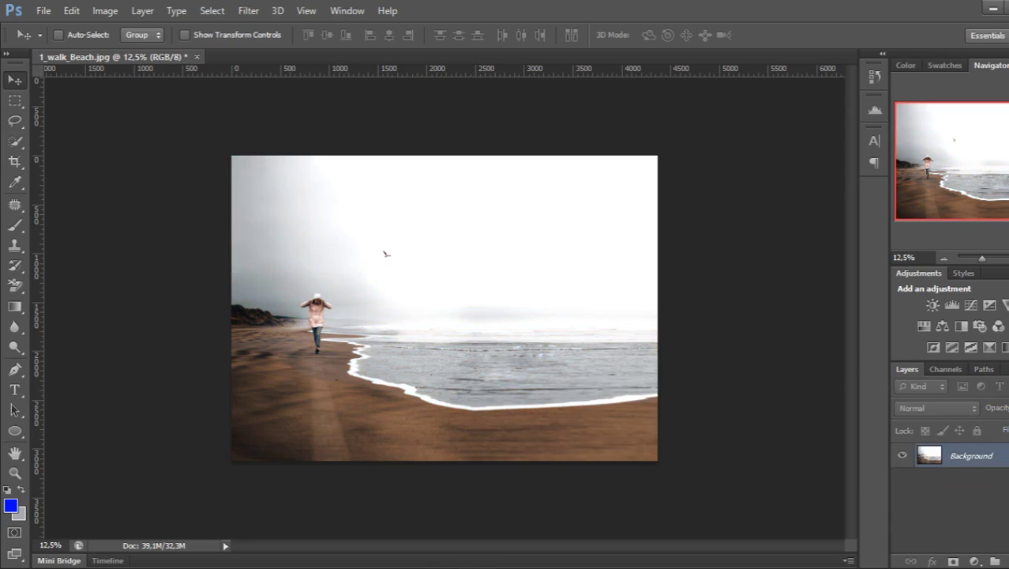
Step: Drag 4_sunset.jpg from the 5_Efect_DRAMA folder onto the beach canvas as a new layer
{"action": "left_click", "coordinate": [172, 526]}
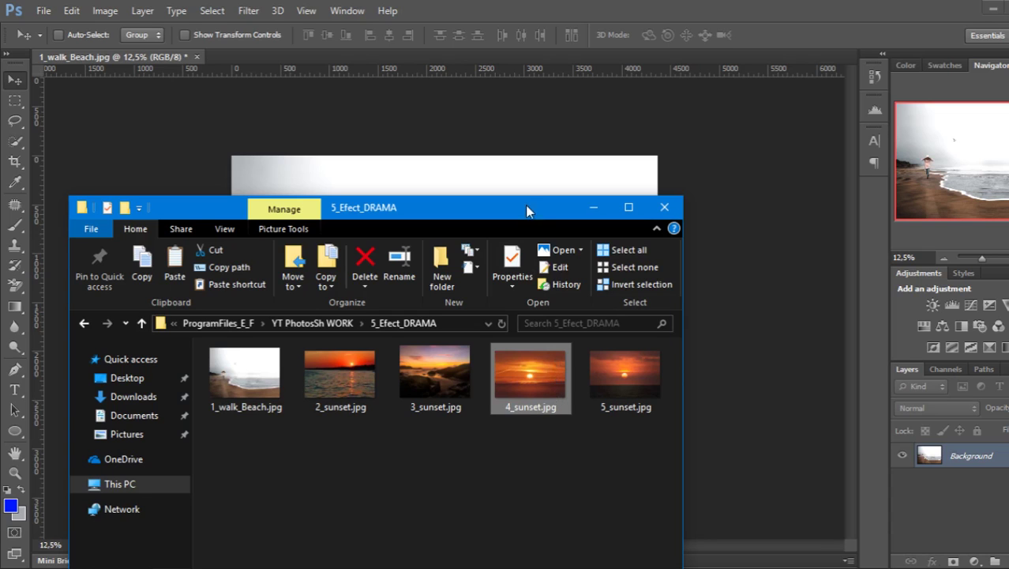
{"action": "left_click_drag", "start_coordinate": [523, 217], "coordinate": [476, 256]}
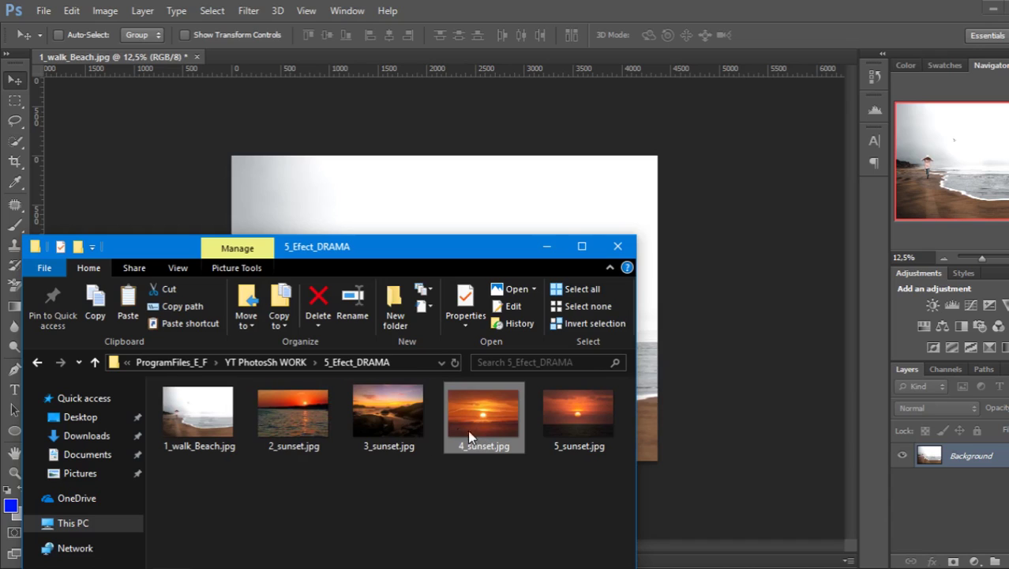
{"action": "left_click_drag", "start_coordinate": [485, 413], "coordinate": [474, 228]}
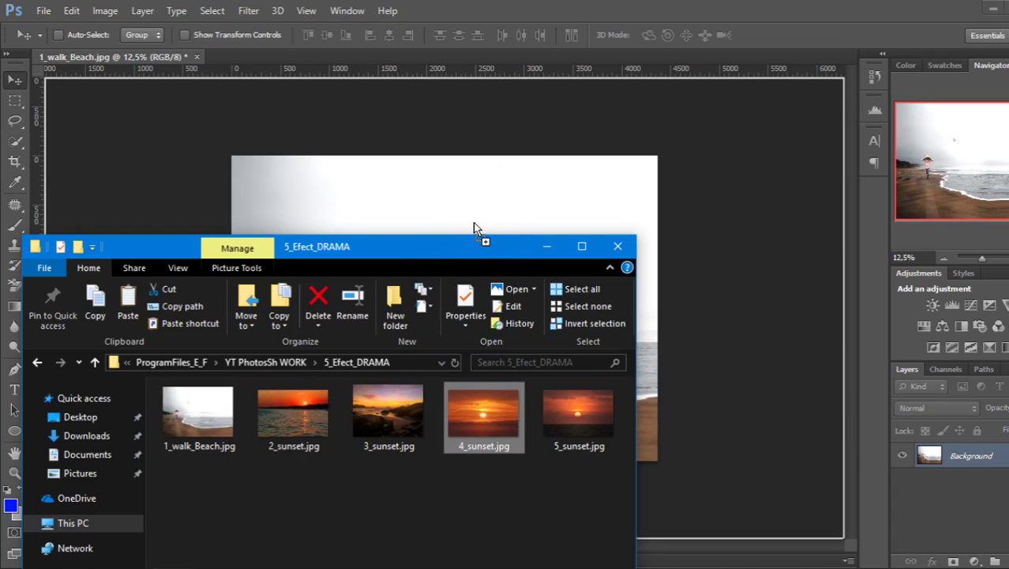
{"action": "left_click_drag", "start_coordinate": [474, 228], "coordinate": [482, 210]}
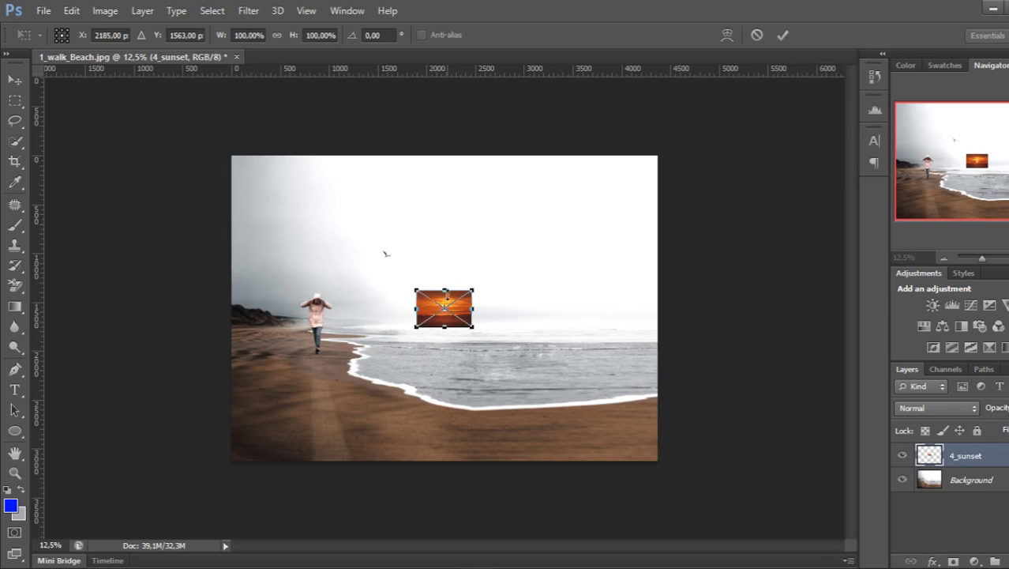
Step: Rotate the placed sunset -8.19° and scale it proportionally to cover the whole beach photo
{"action": "left_click", "coordinate": [277, 36]}
{"action": "left_click_drag", "start_coordinate": [496, 268], "coordinate": [488, 264]}
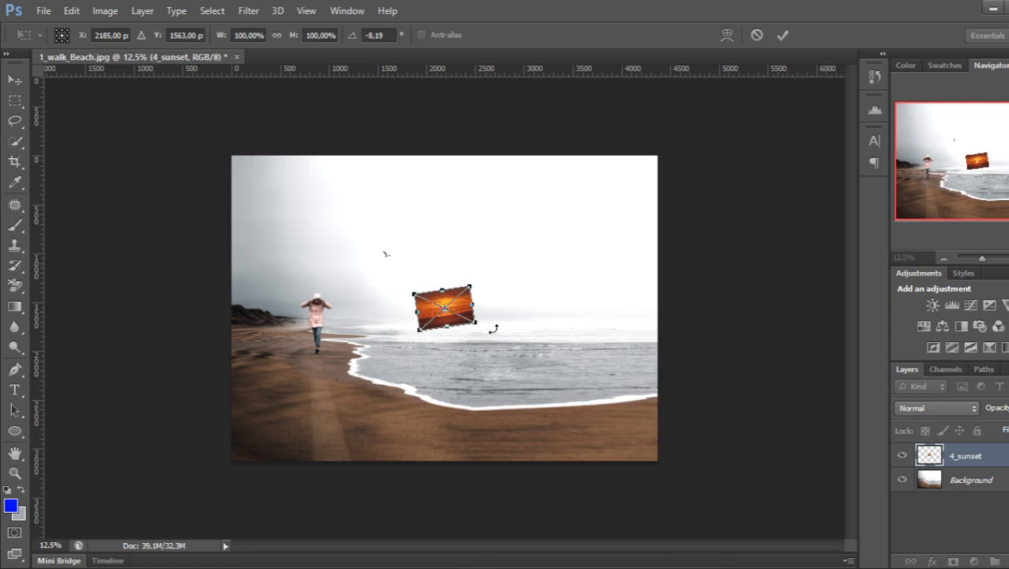
{"action": "left_click_drag", "start_coordinate": [477, 322], "coordinate": [677, 448]}
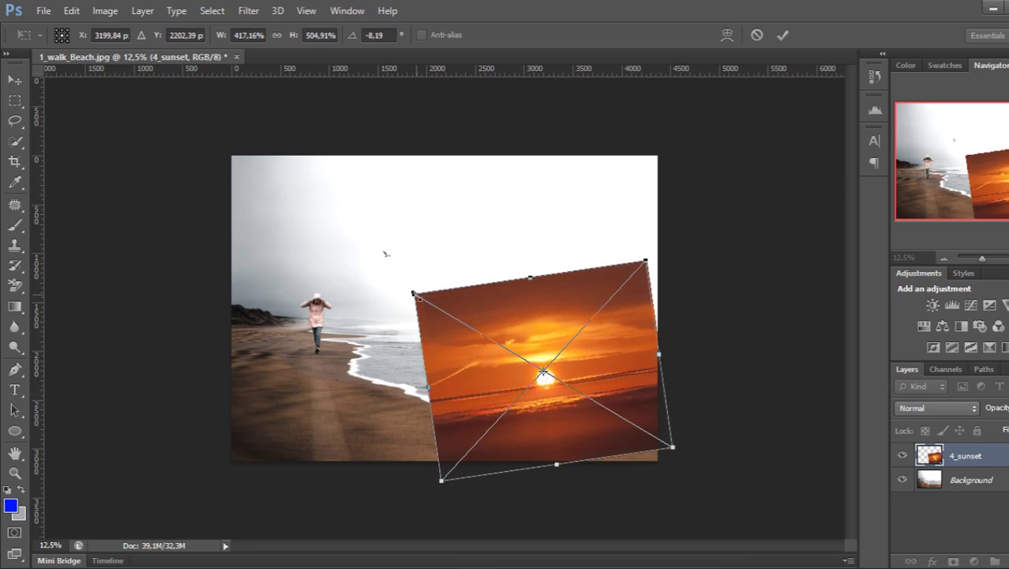
{"action": "left_click_drag", "start_coordinate": [414, 294], "coordinate": [202, 159]}
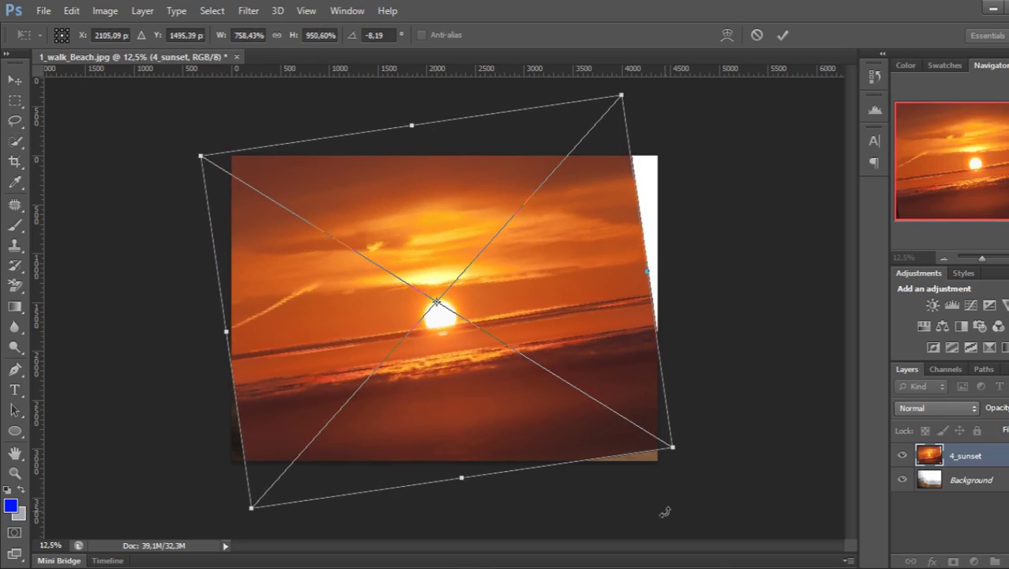
{"action": "left_click_drag", "start_coordinate": [665, 450], "coordinate": [706, 471]}
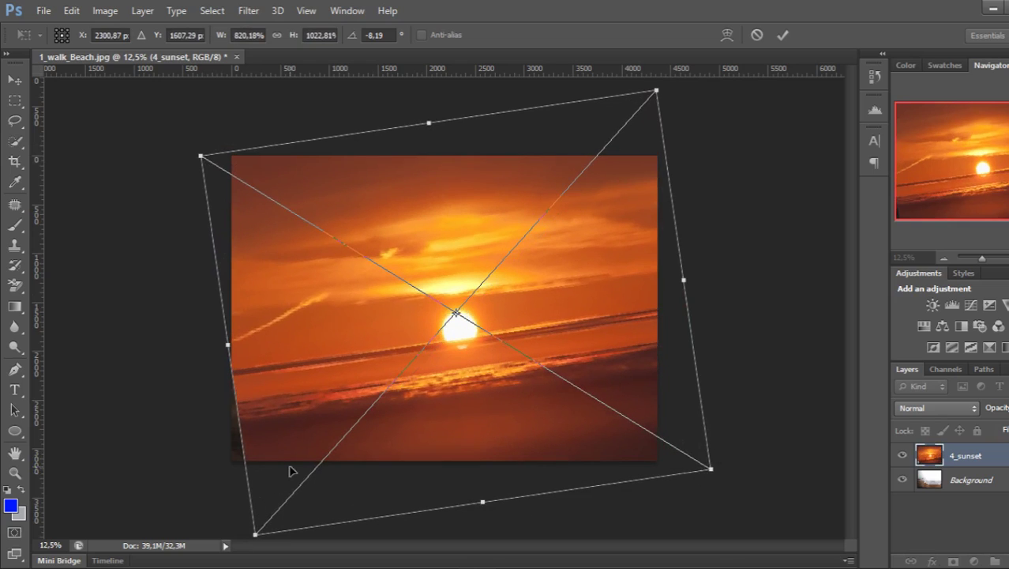
{"action": "key", "text": "ctrl+minus"}
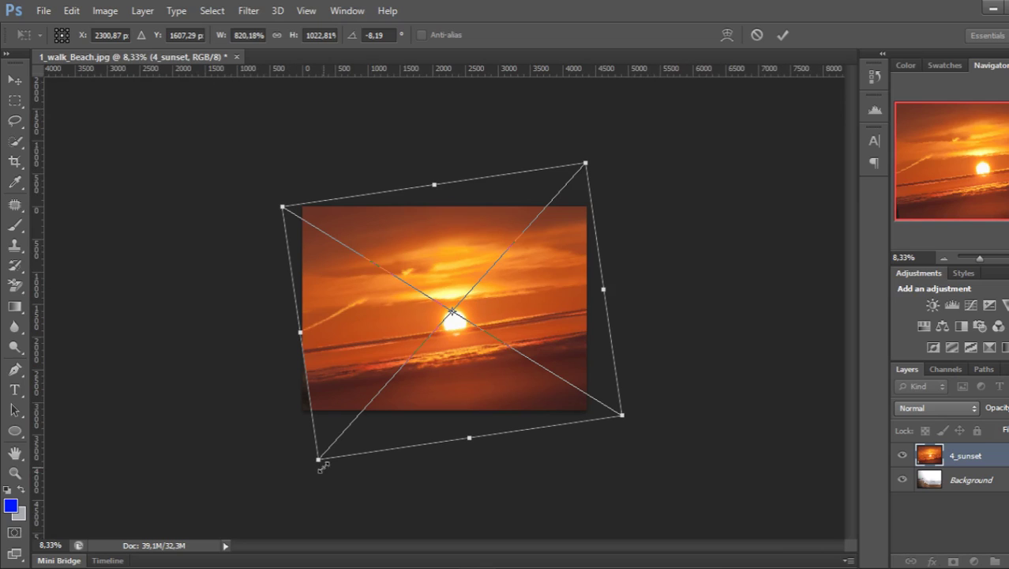
{"action": "left_click_drag", "start_coordinate": [320, 465], "coordinate": [304, 474]}
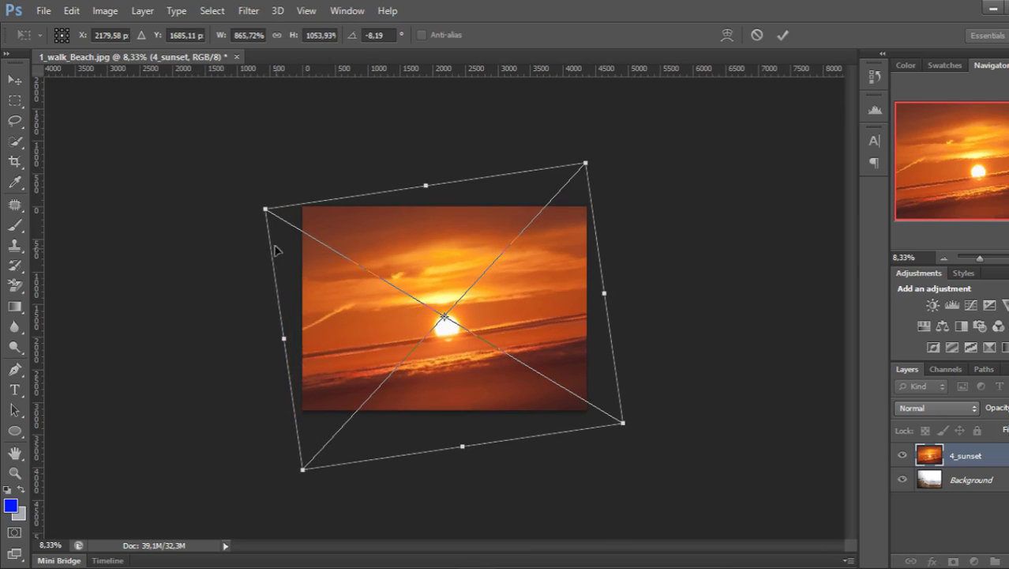
{"action": "left_click_drag", "start_coordinate": [266, 210], "coordinate": [262, 207]}
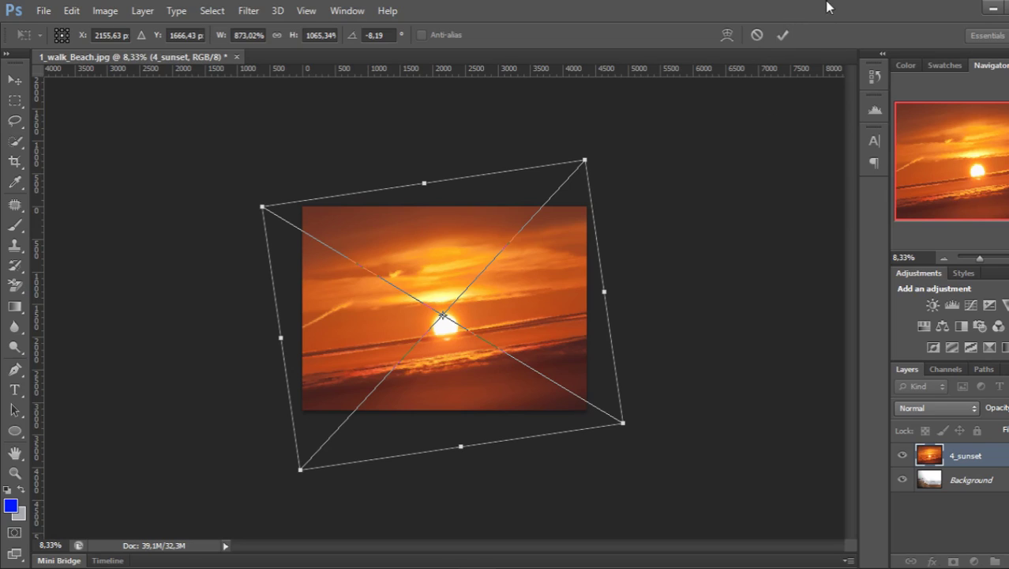
{"action": "key", "text": "v"}
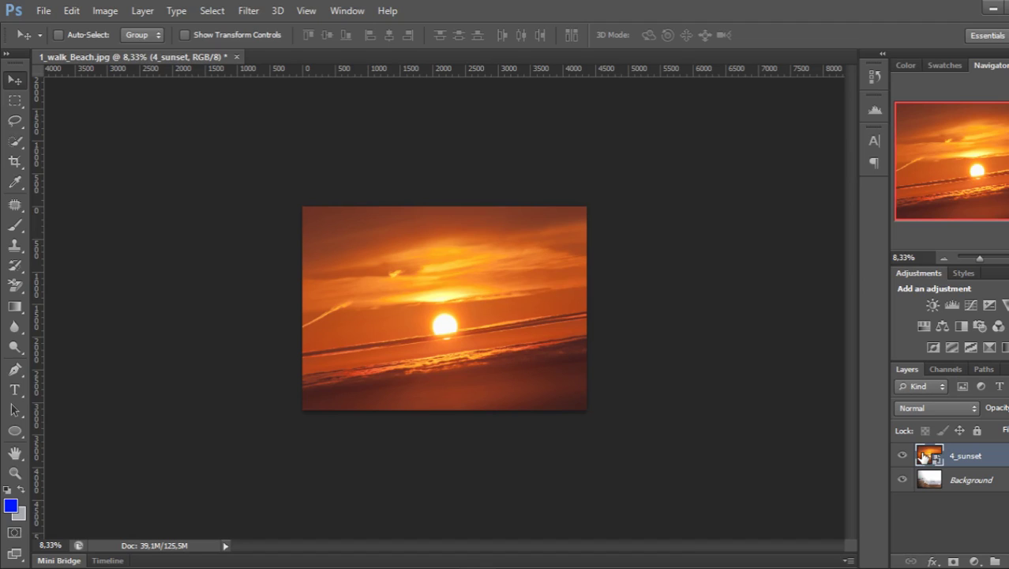
Step: Rasterize the 4_sunset smart object into an ordinary pixel layer
{"action": "right_click", "coordinate": [930, 457]}
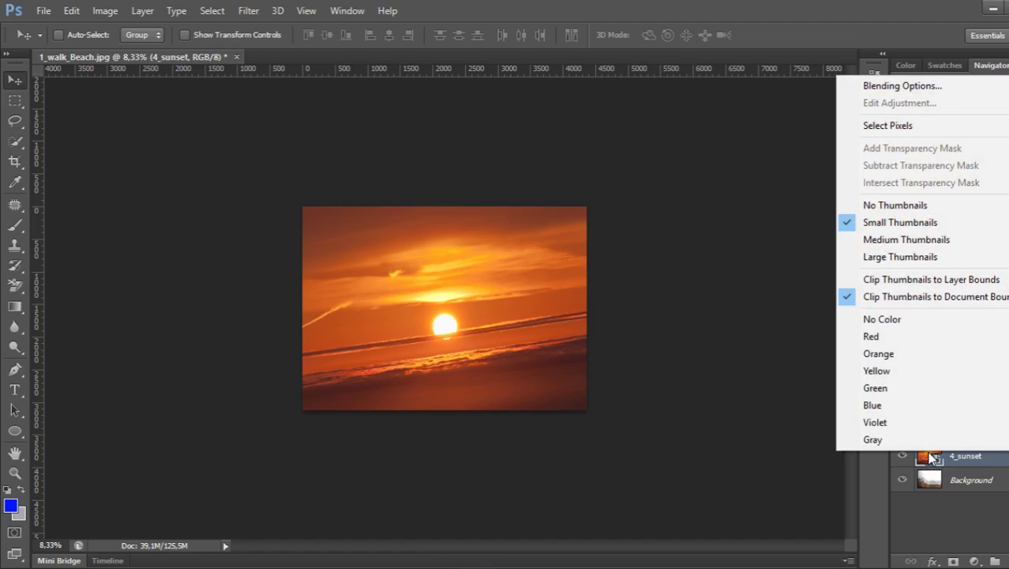
{"action": "right_click", "coordinate": [959, 457]}
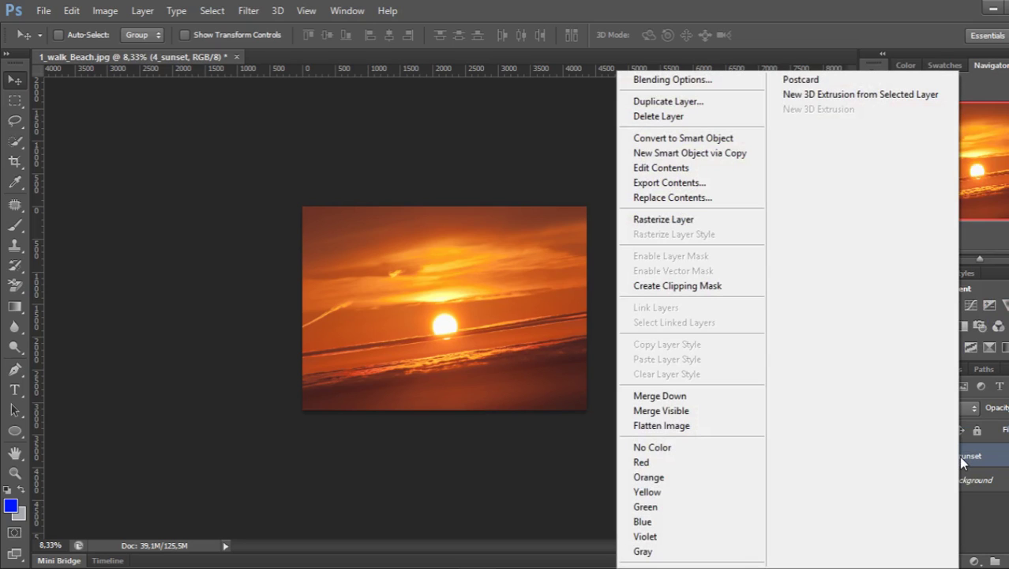
{"action": "left_click", "coordinate": [667, 220]}
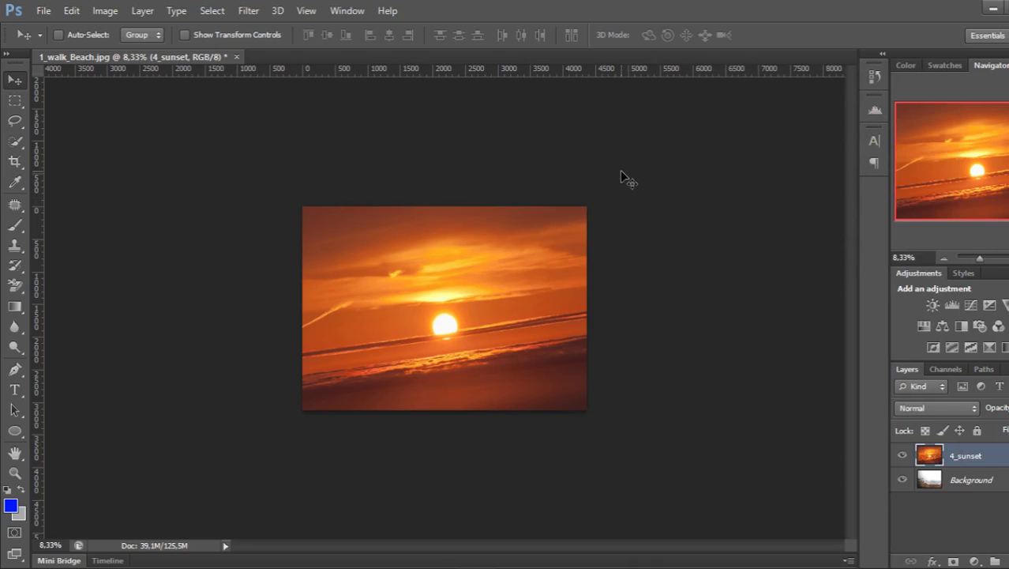
Step: Rotate the sunset layer -5.97° and enlarge it to about 101% past the canvas edges
{"action": "key", "text": "ctrl+t"}
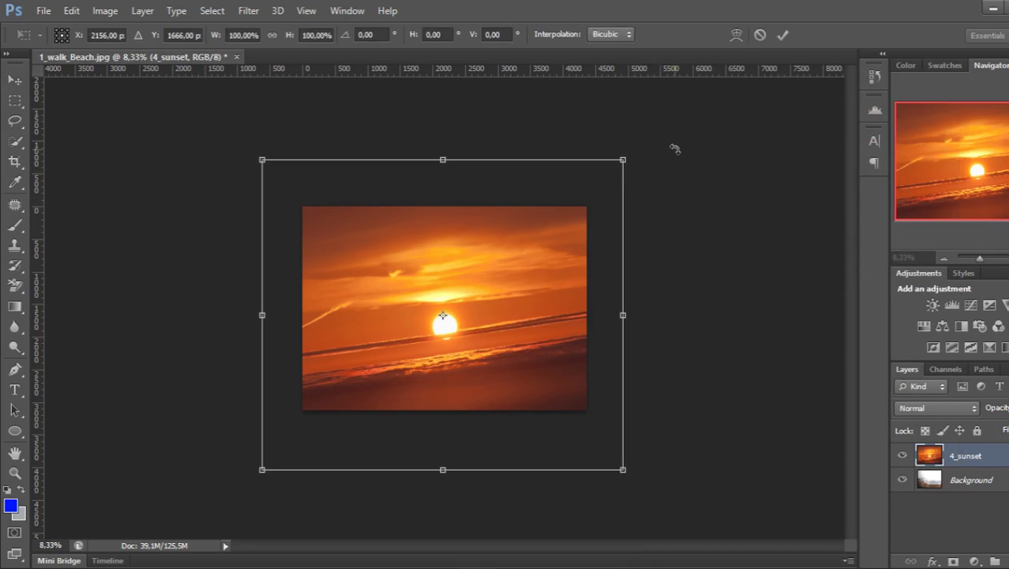
{"action": "left_click_drag", "start_coordinate": [673, 146], "coordinate": [656, 129]}
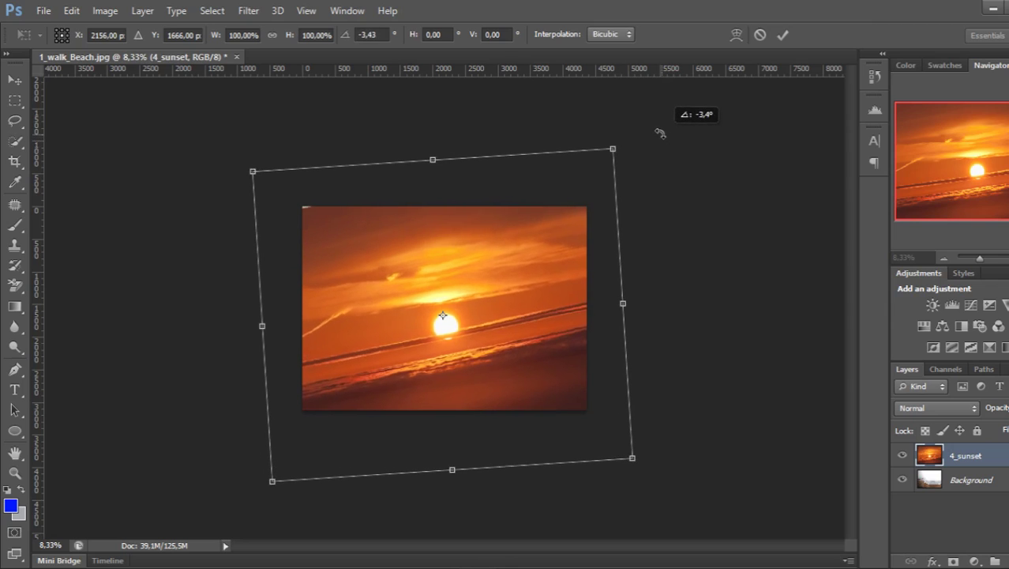
{"action": "left_click_drag", "start_coordinate": [656, 129], "coordinate": [651, 125]}
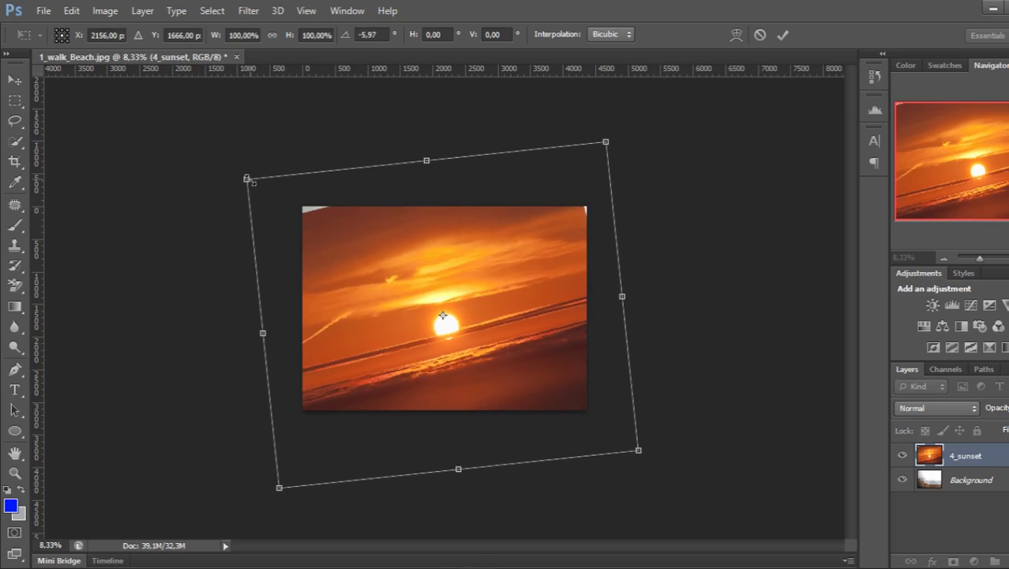
{"action": "left_click_drag", "start_coordinate": [247, 180], "coordinate": [243, 173]}
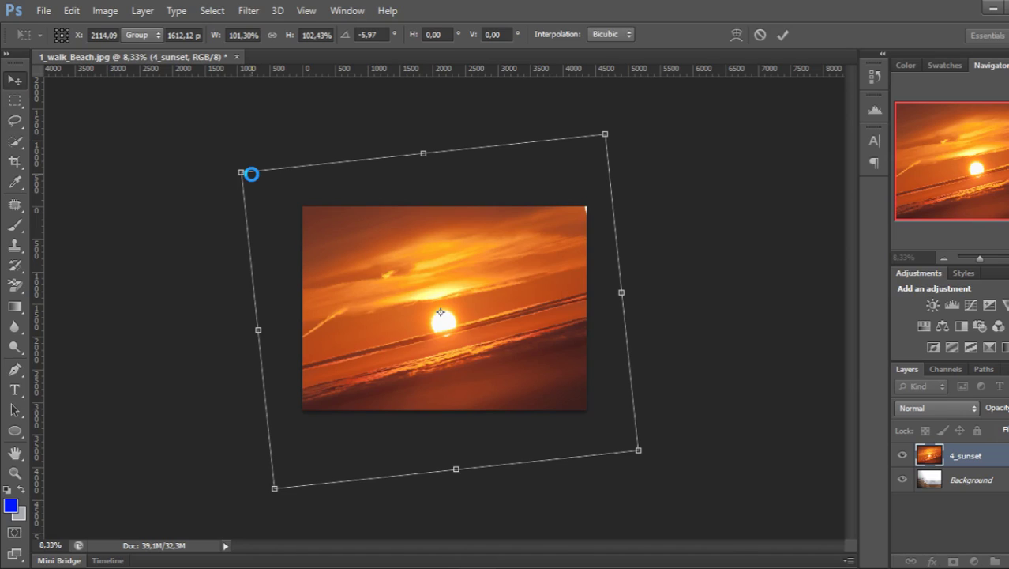
{"action": "key", "text": "Return"}
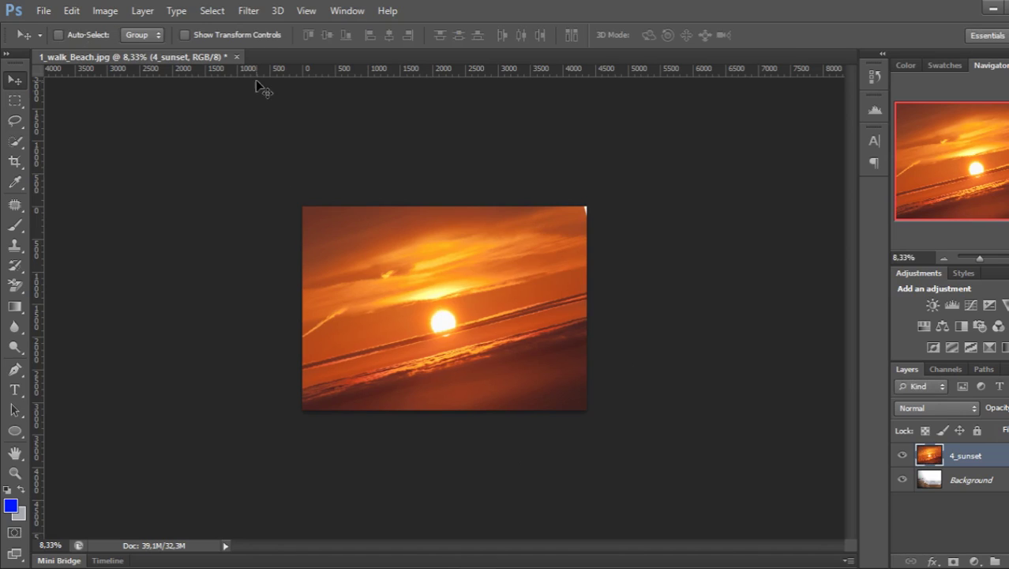
{"action": "key", "text": "ctrl+t"}
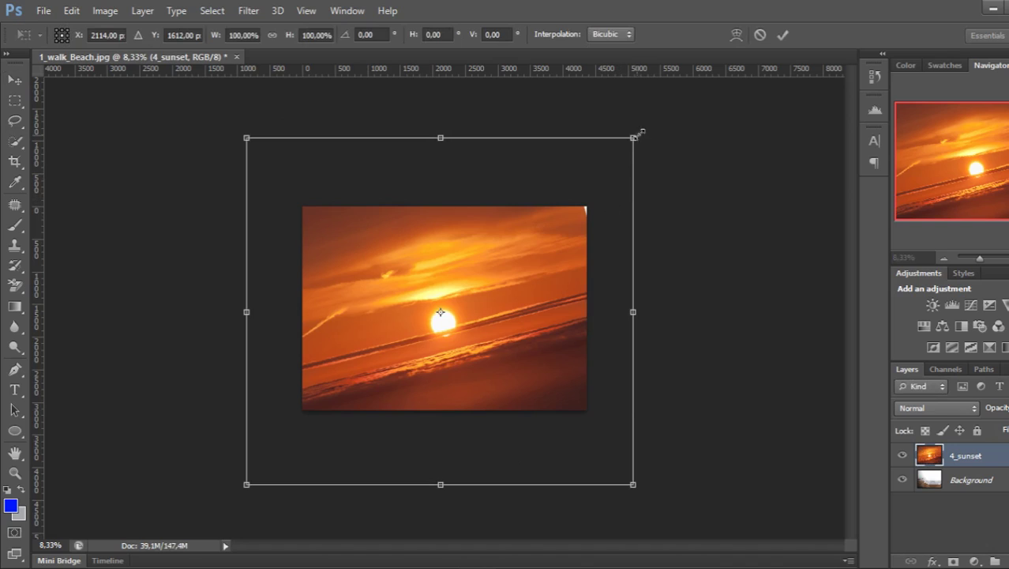
{"action": "left_click_drag", "start_coordinate": [642, 132], "coordinate": [645, 130]}
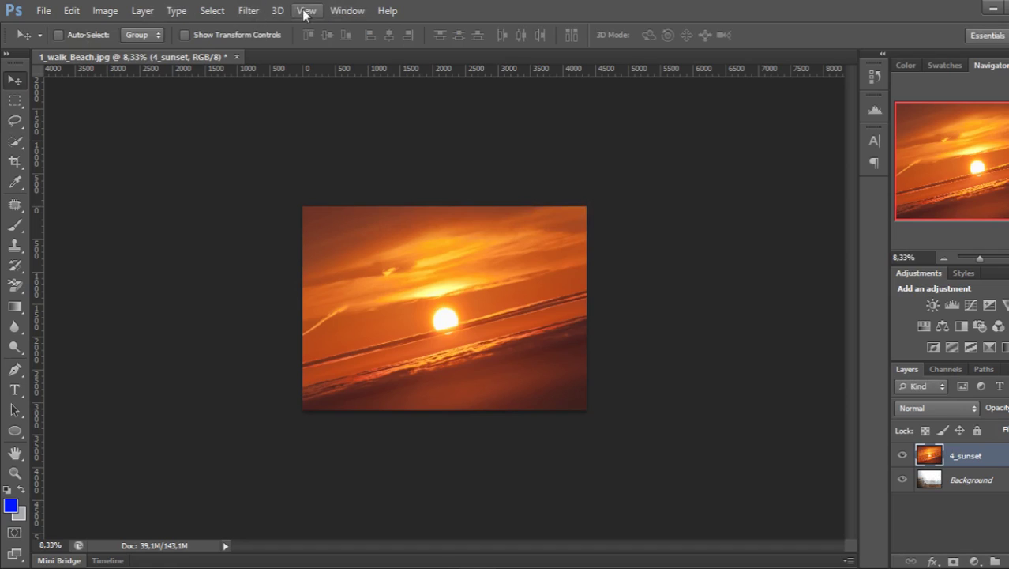
Step: Apply a Gaussian Blur of about 126.2 pixels radius to the 4_sunset layer
{"action": "left_click", "coordinate": [244, 11]}
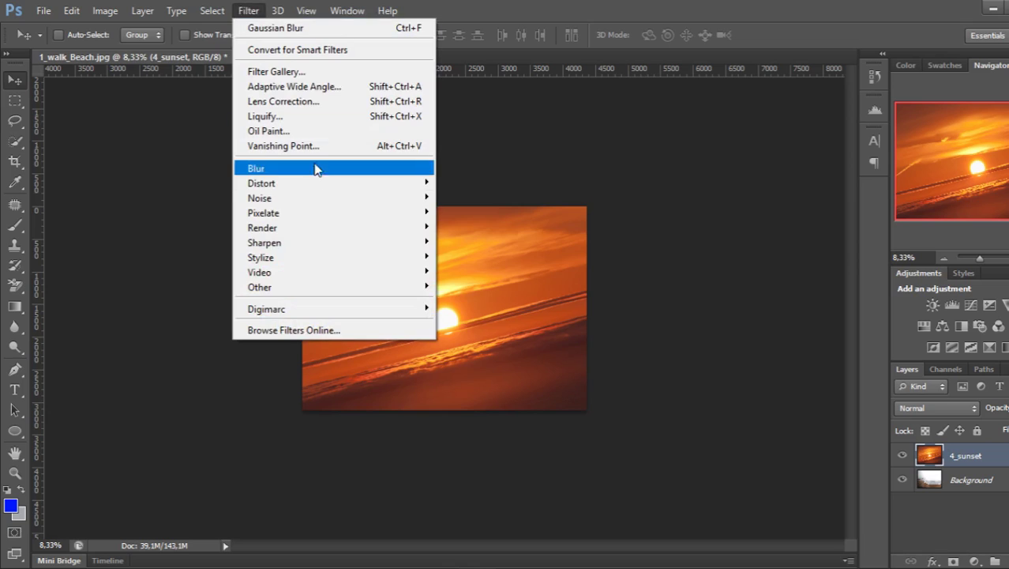
{"action": "mouse_move", "coordinate": [331, 168]}
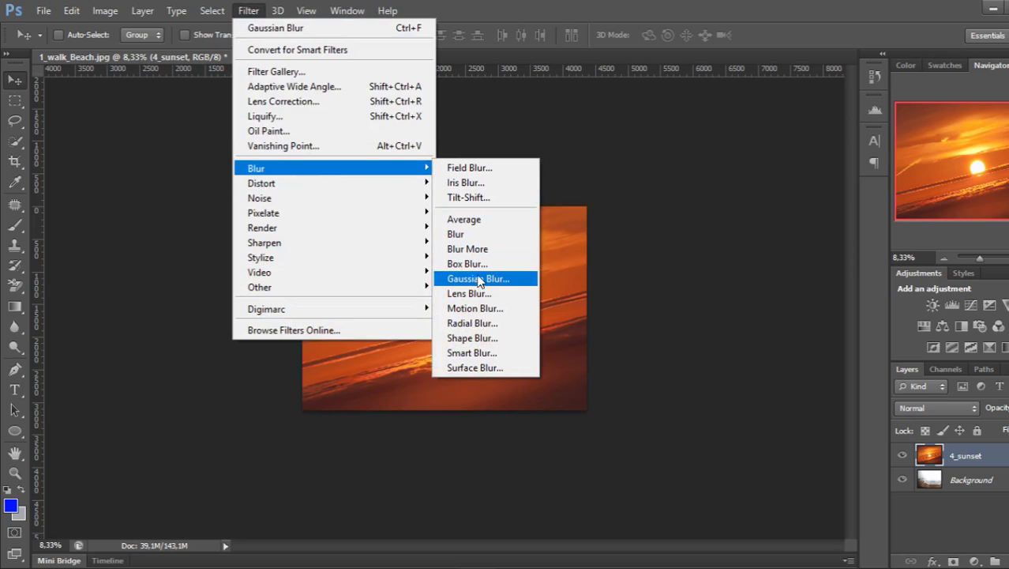
{"action": "left_click", "coordinate": [477, 279]}
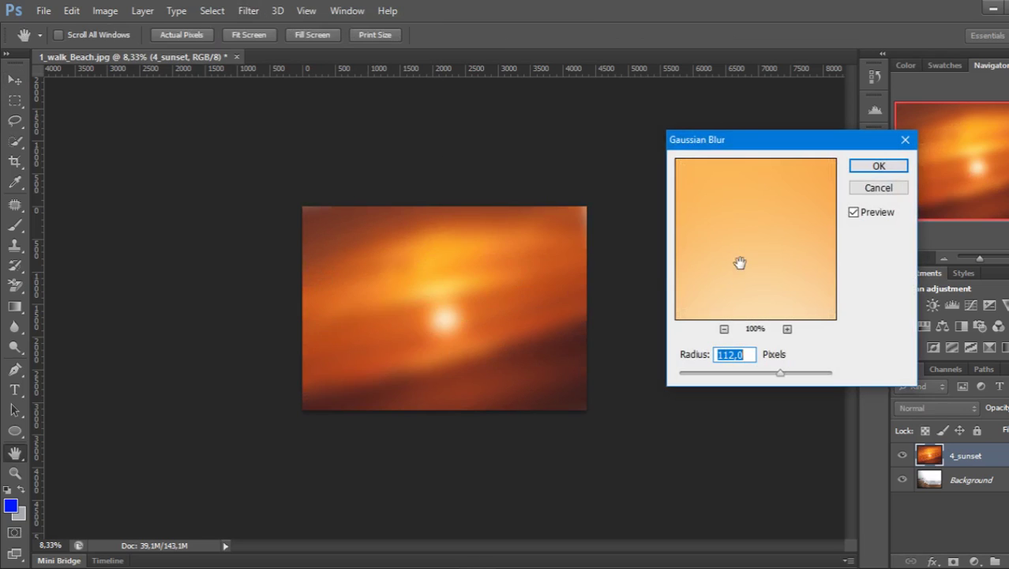
{"action": "left_click_drag", "start_coordinate": [780, 372], "coordinate": [741, 372]}
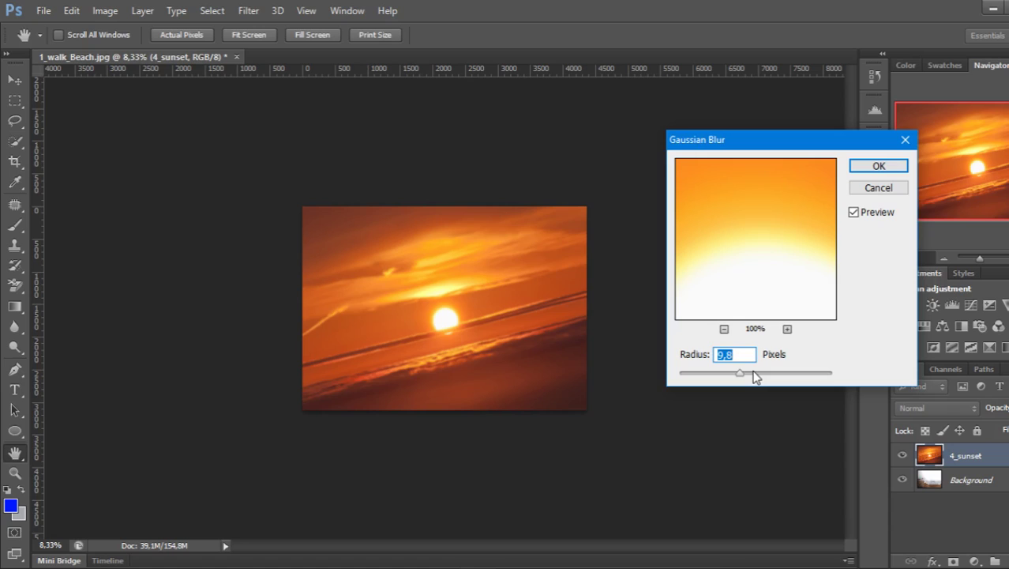
{"action": "left_click_drag", "start_coordinate": [742, 377], "coordinate": [779, 377]}
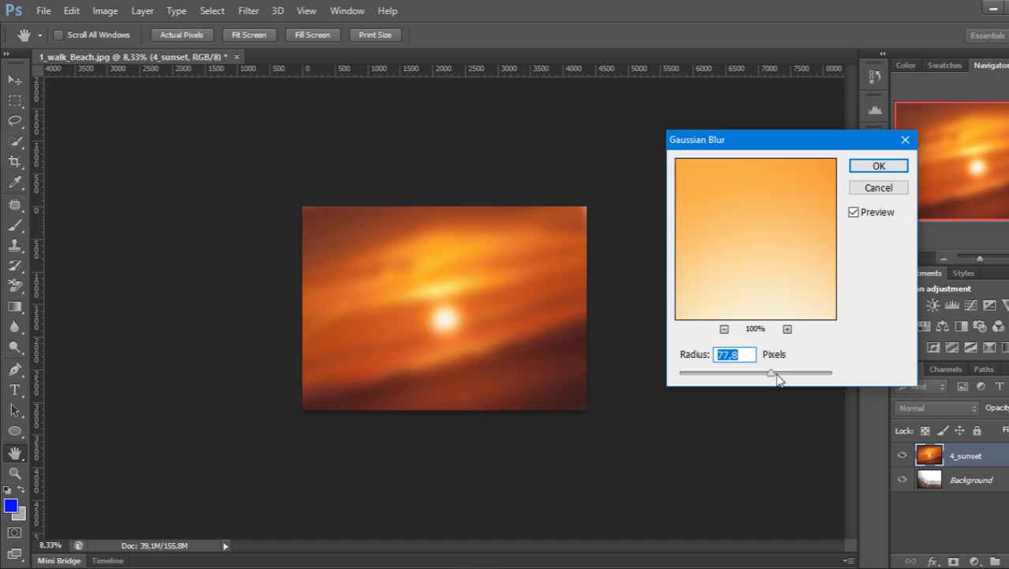
{"action": "left_click_drag", "start_coordinate": [778, 379], "coordinate": [781, 378]}
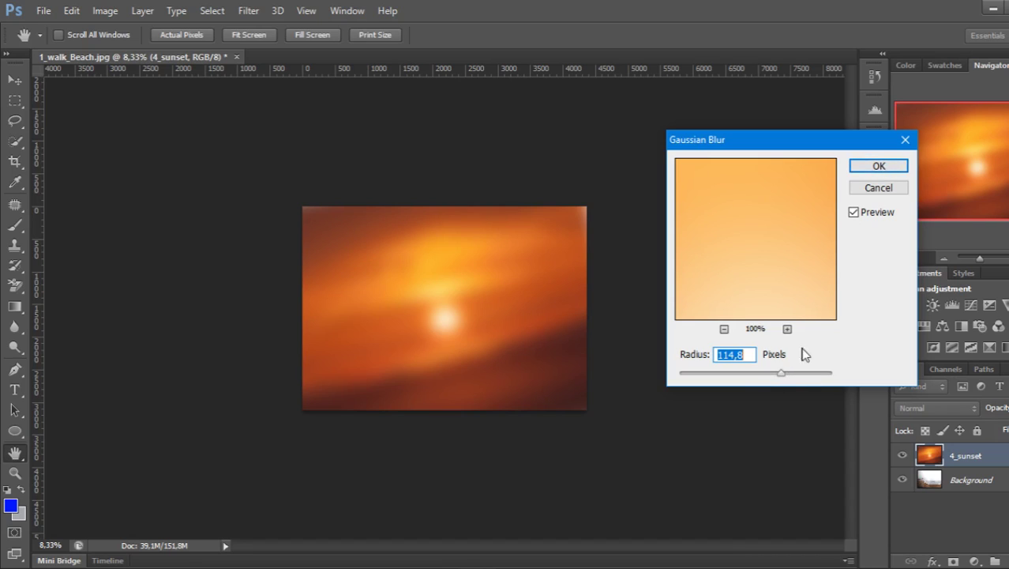
{"action": "mouse_move", "coordinate": [781, 372]}
{"action": "left_mouse_down"}
{"action": "mouse_move", "coordinate": [806, 376]}
{"action": "mouse_move", "coordinate": [745, 379]}
{"action": "left_mouse_up"}
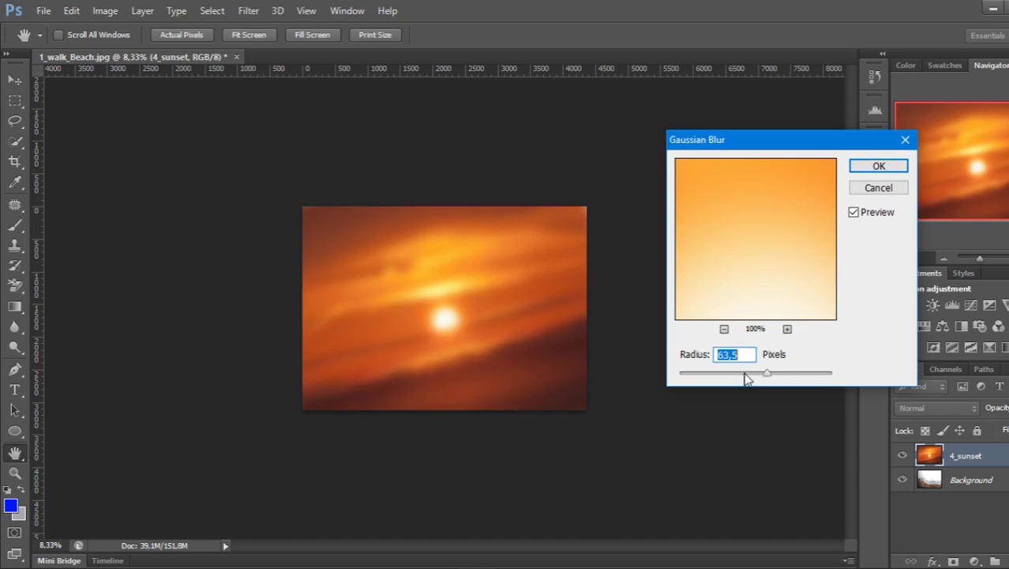
{"action": "left_click_drag", "start_coordinate": [772, 377], "coordinate": [790, 378]}
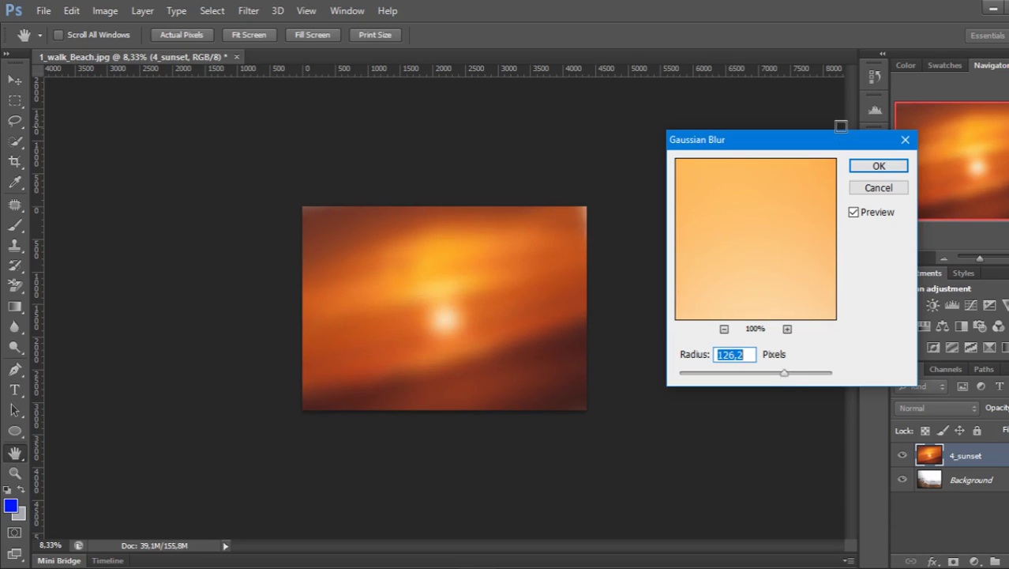
{"action": "left_click", "coordinate": [855, 167]}
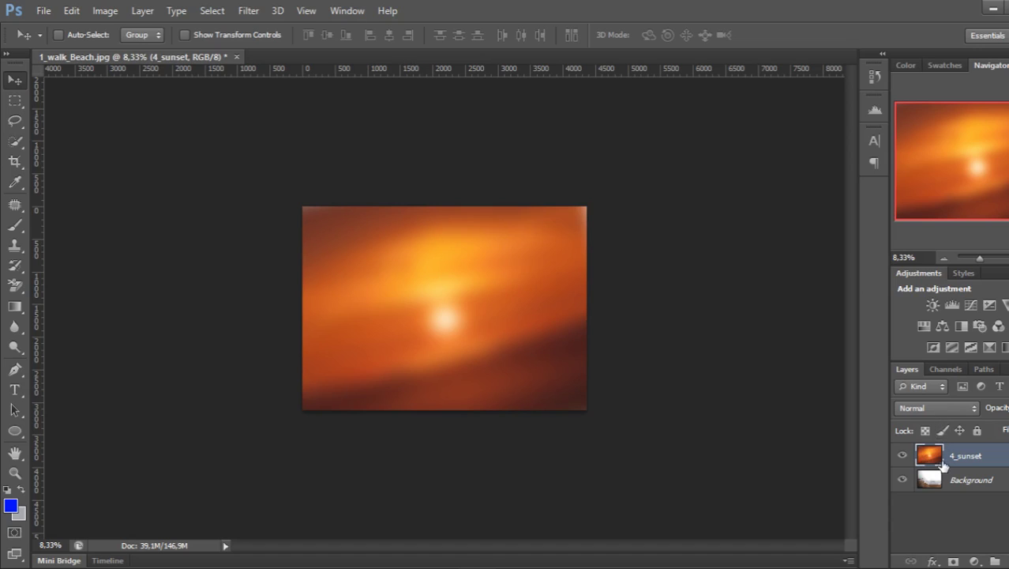
Step: Set the 4_sunset layer's blend mode to Overlay
{"action": "left_click", "coordinate": [932, 409]}
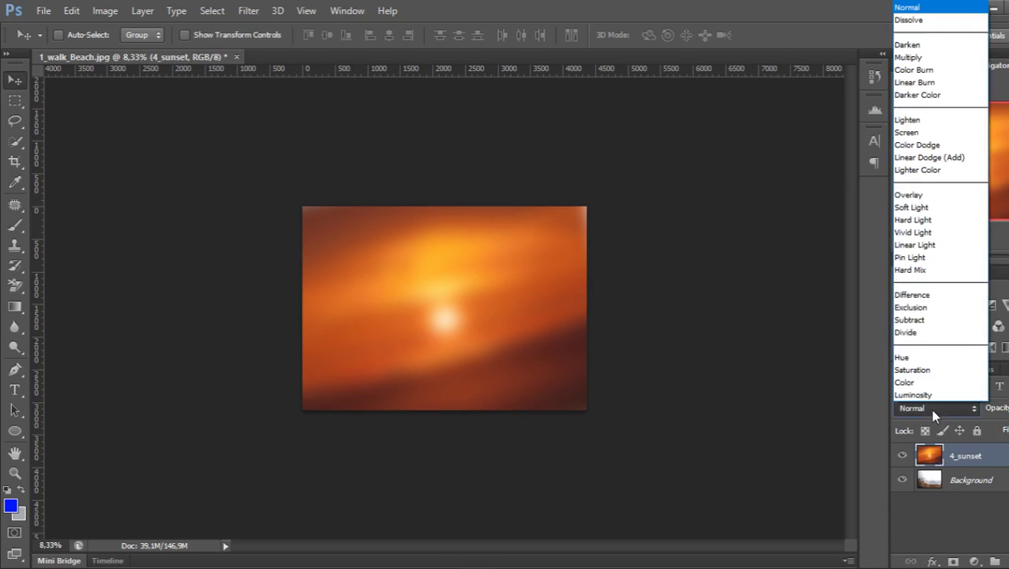
{"action": "left_click", "coordinate": [910, 195]}
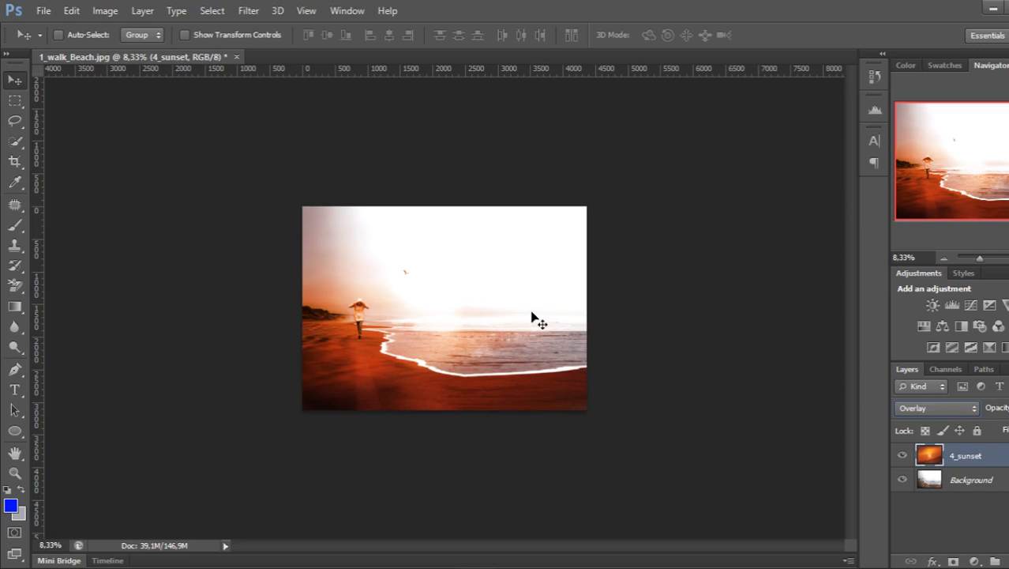
{"action": "key", "text": "ctrl+plus"}
{"action": "key", "text": "ctrl+plus"}
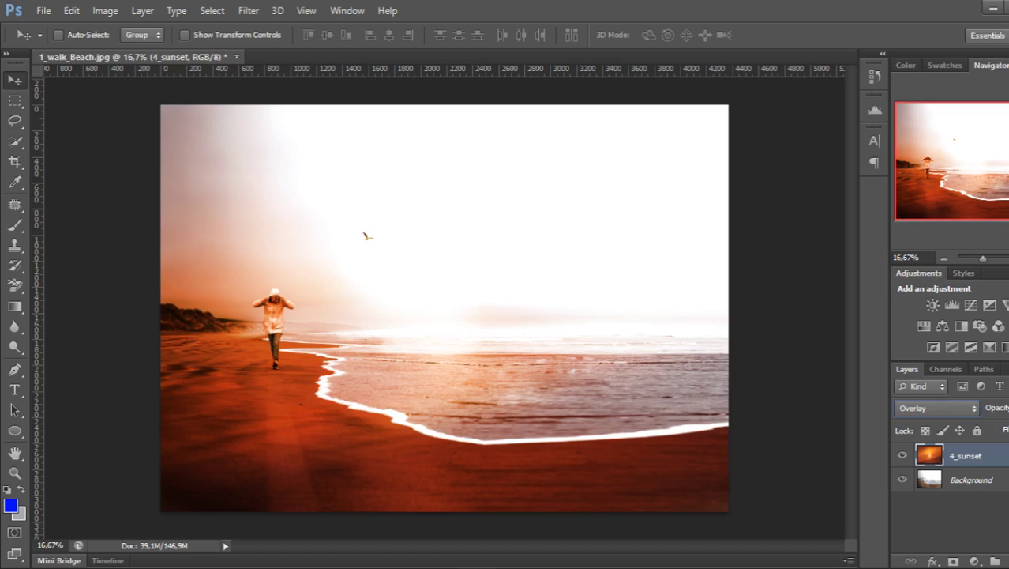
Step: Lower the sunset layer's opacity and toggle its visibility to compare the warm tint
{"action": "left_click", "coordinate": [1008, 408]}
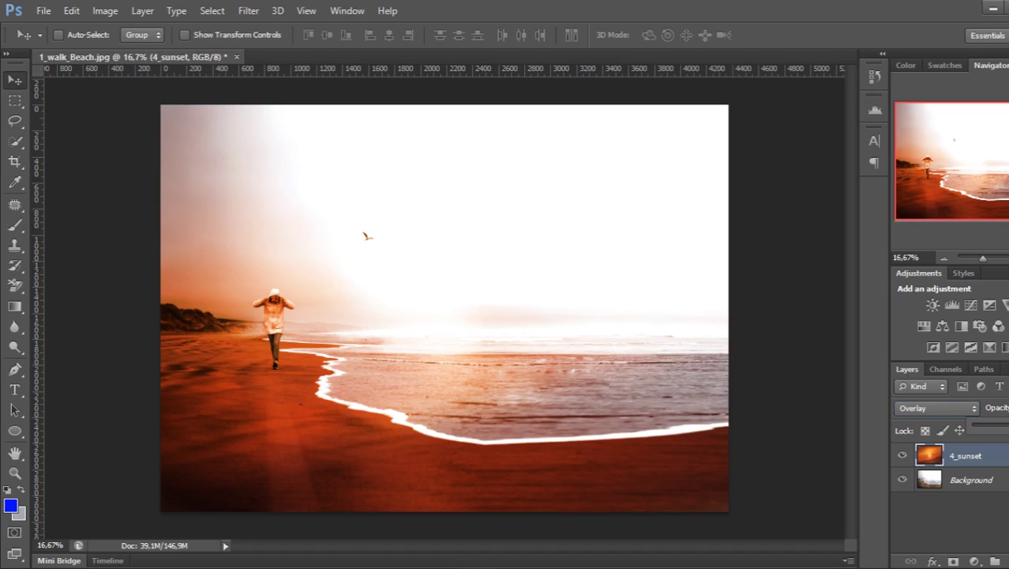
{"action": "left_click_drag", "start_coordinate": [1002, 424], "coordinate": [991, 424]}
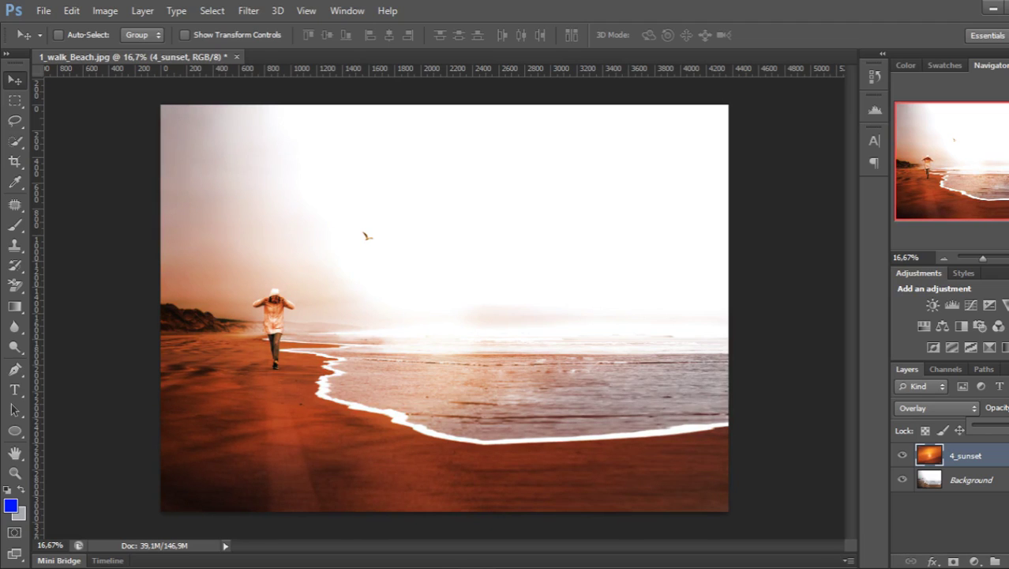
{"action": "left_click", "coordinate": [902, 456]}
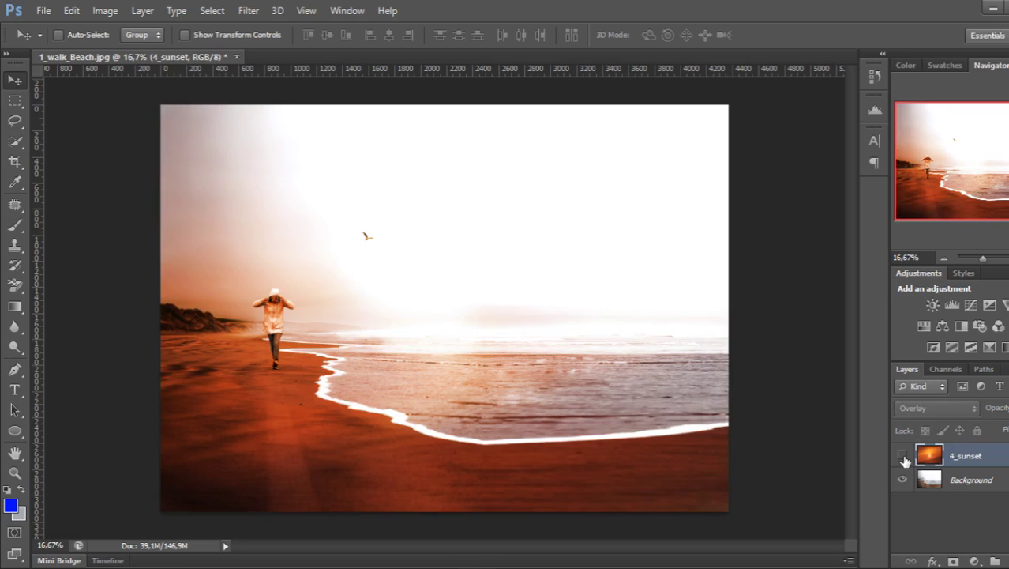
{"action": "left_click", "coordinate": [903, 456]}
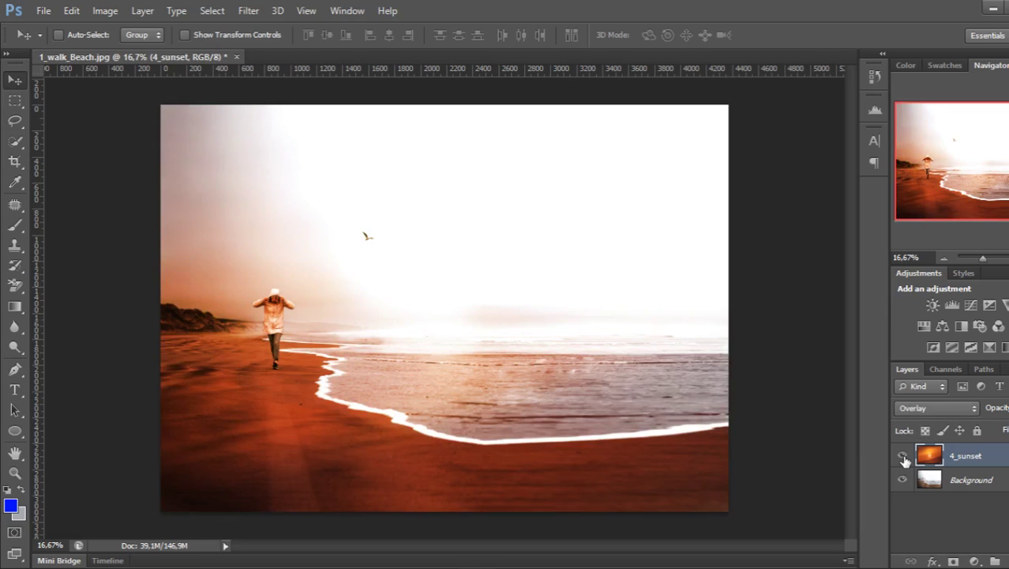
{"action": "left_click", "coordinate": [1004, 433]}
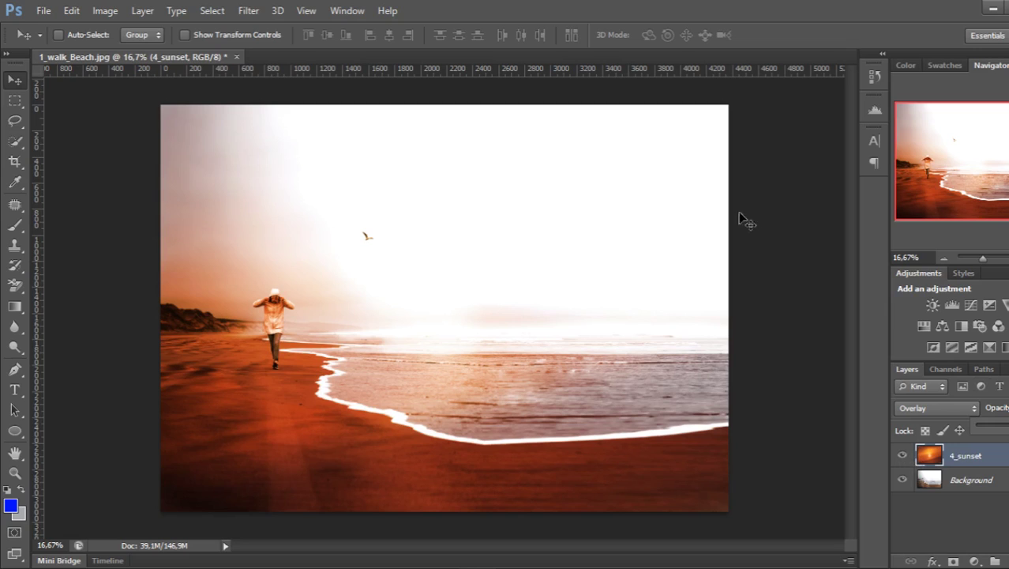
{"action": "left_click", "coordinate": [781, 198]}
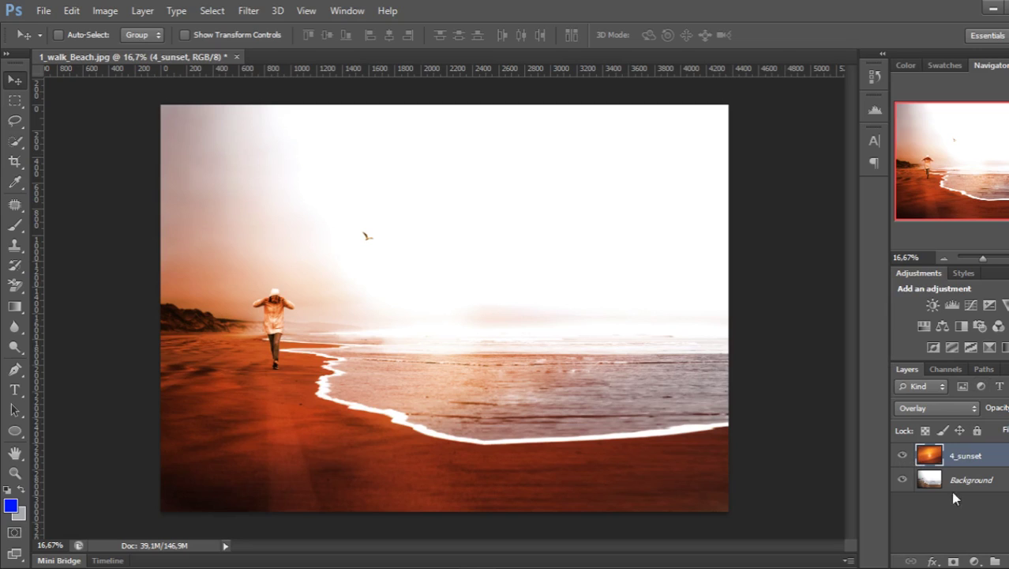